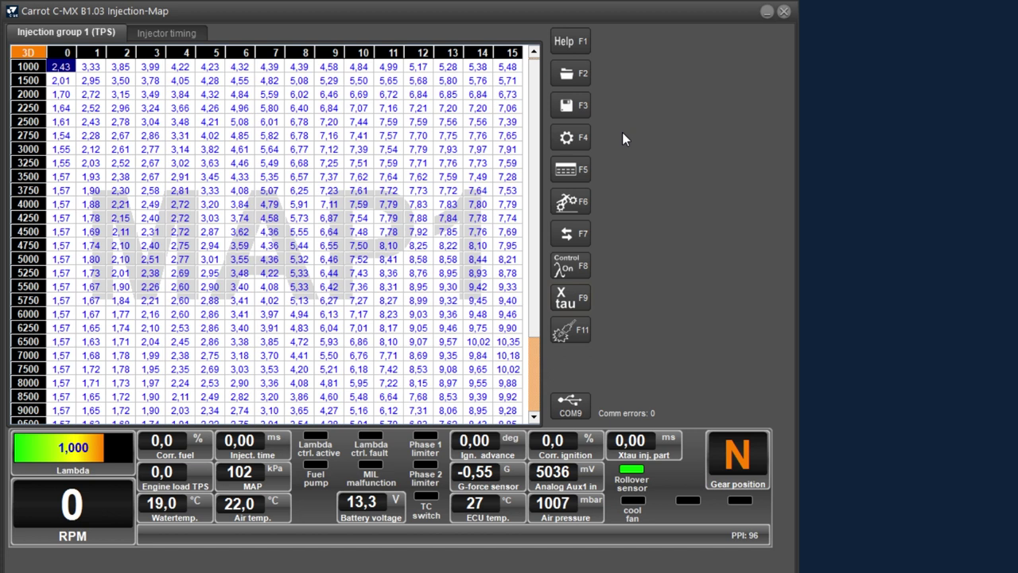
# - Open the ECU settings overview for the unit on COM9 with firmware CMXAAB005
pyautogui.click(589, 138)
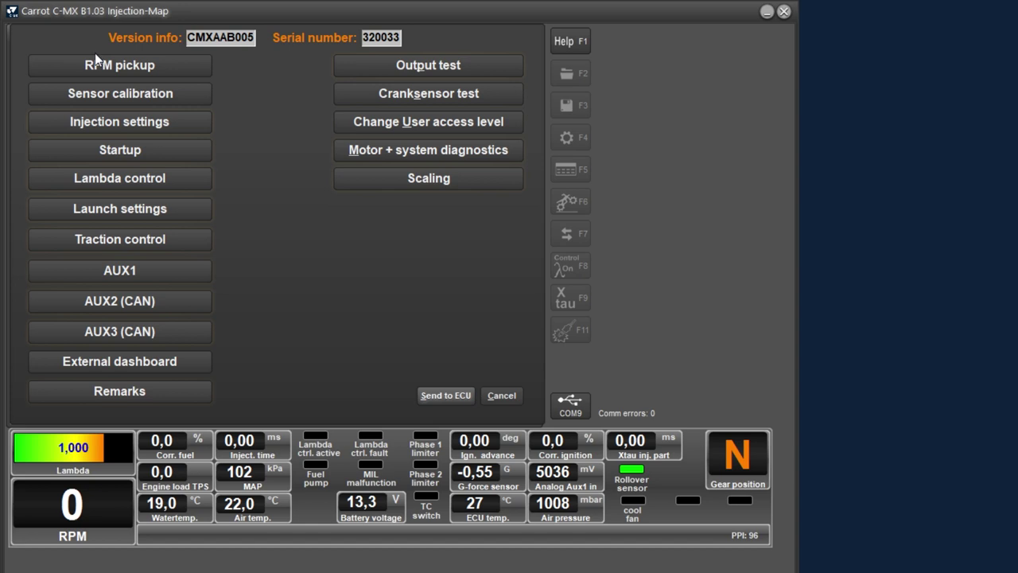
# - Show the RPM pickup page's RPM Range table, breakpoints 1000 to 6250 RPM
pyautogui.click(137, 71)
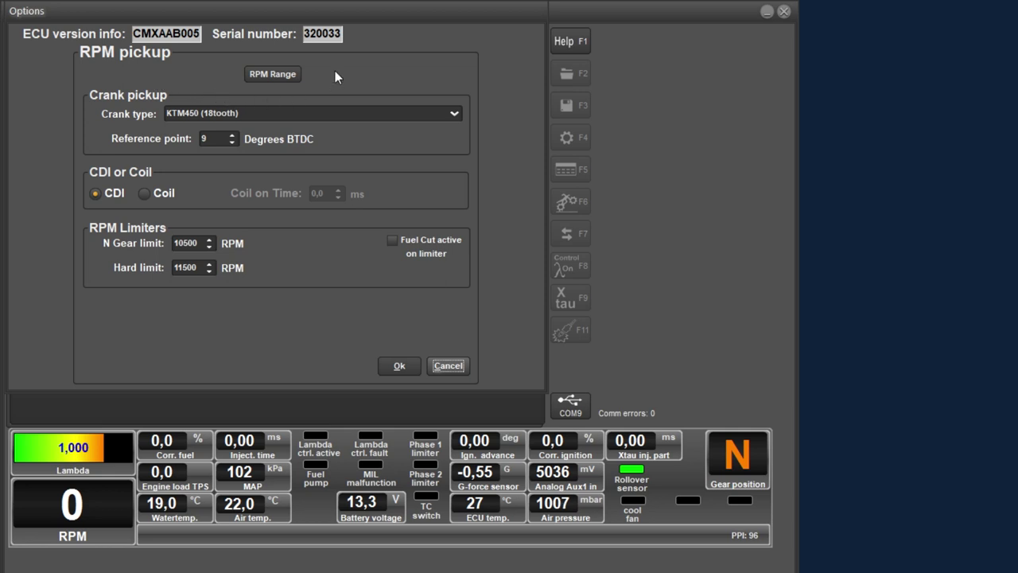
pyautogui.click(267, 74)
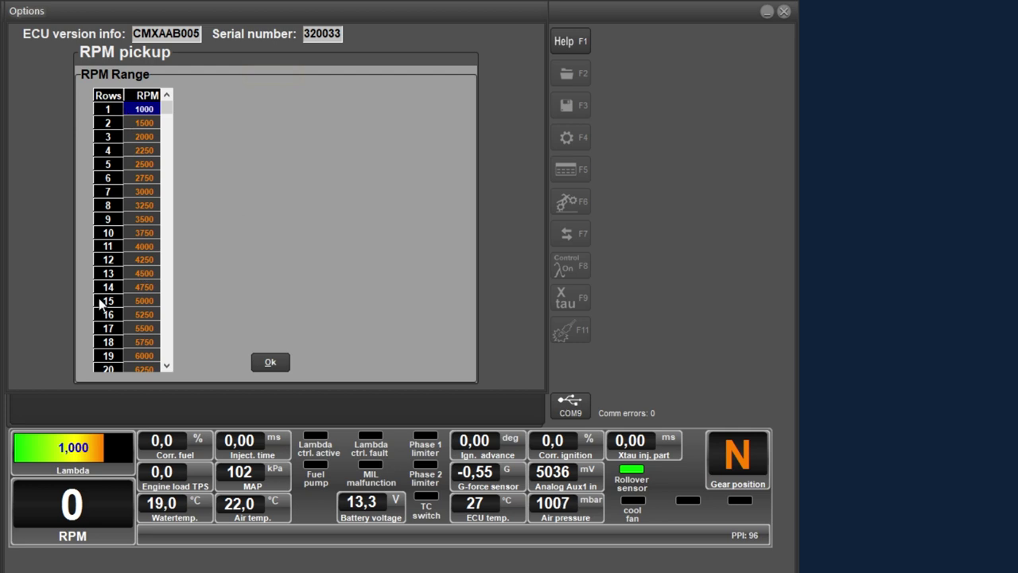
# - Step through the RPM breakpoint bar chart, then close the chart and the RPM Range table
pyautogui.click(145, 100)
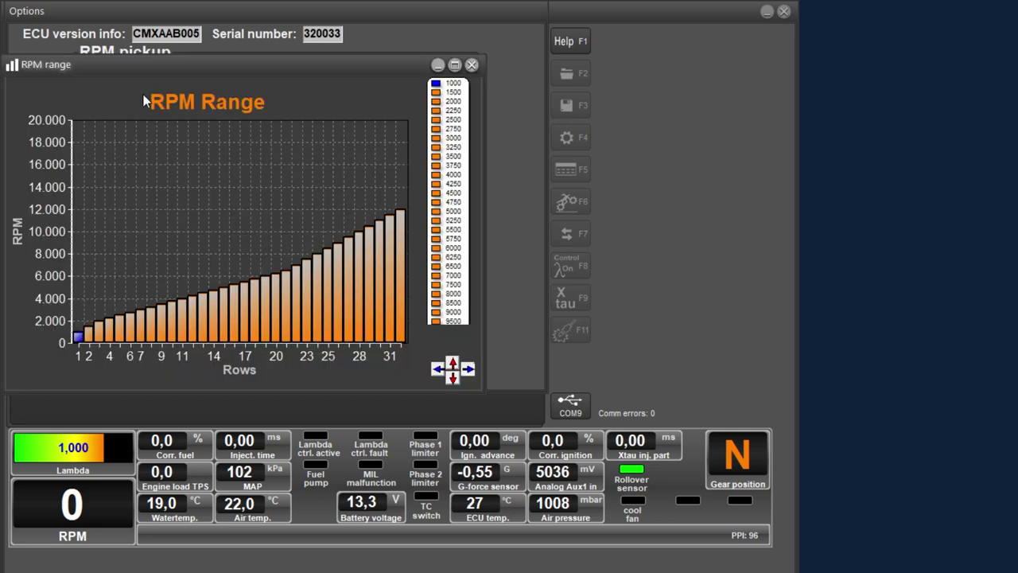
pyautogui.press('Right')
pyautogui.press('Right')
pyautogui.press('Right')
pyautogui.press('Right')
pyautogui.press('Right')
pyautogui.press('Right')
pyautogui.press('Right')
pyautogui.press('Right')
pyautogui.press('Right')
pyautogui.press('Right')
pyautogui.press('Right')
pyautogui.press('Right')
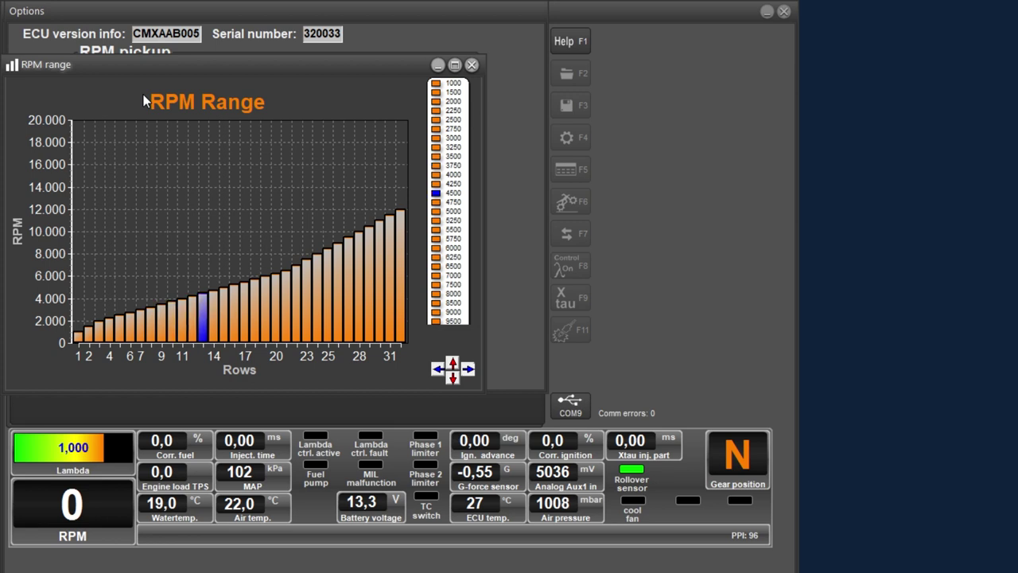
pyautogui.click(473, 65)
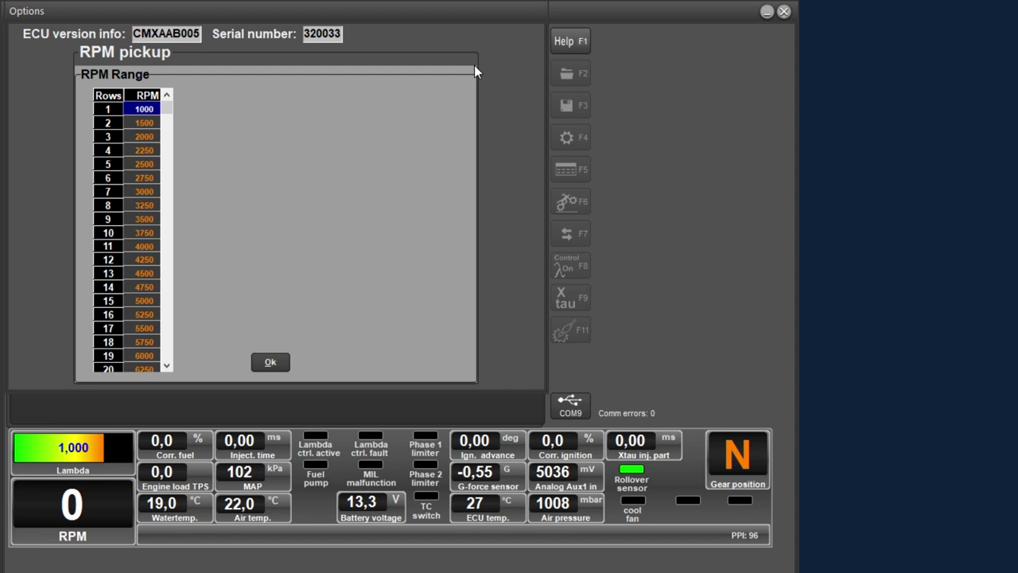
pyautogui.click(274, 359)
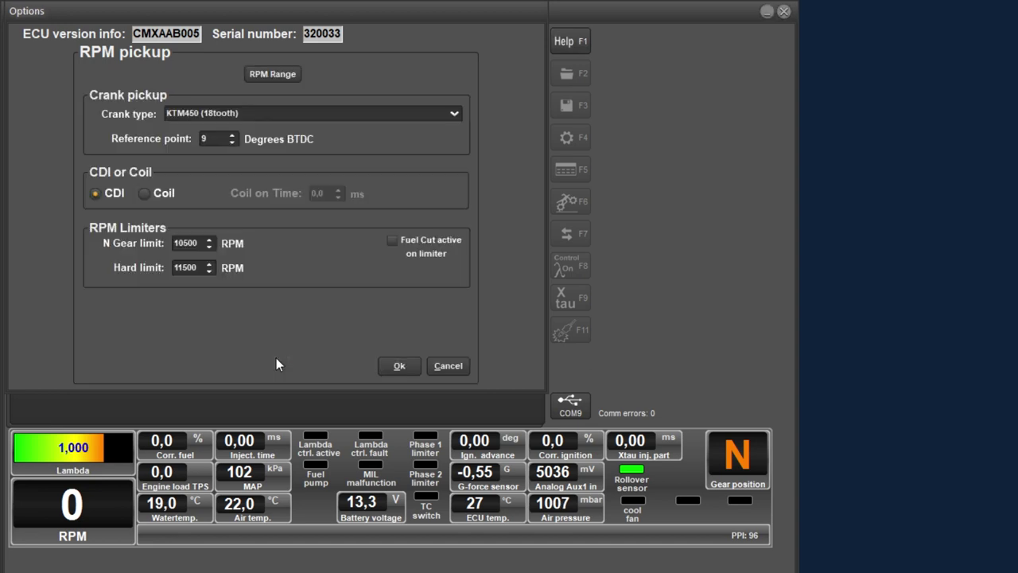
pyautogui.click(456, 114)
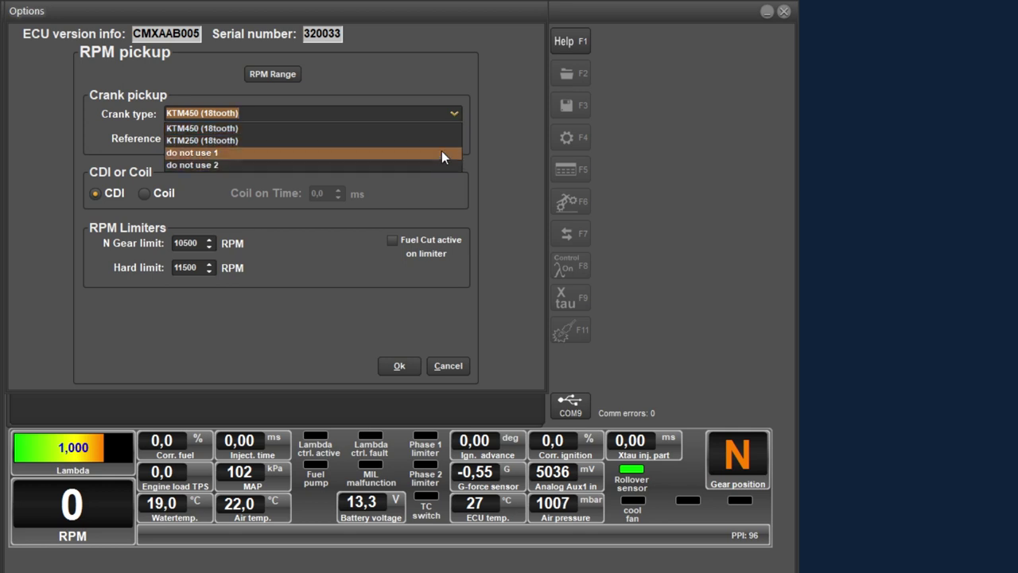
pyautogui.click(455, 116)
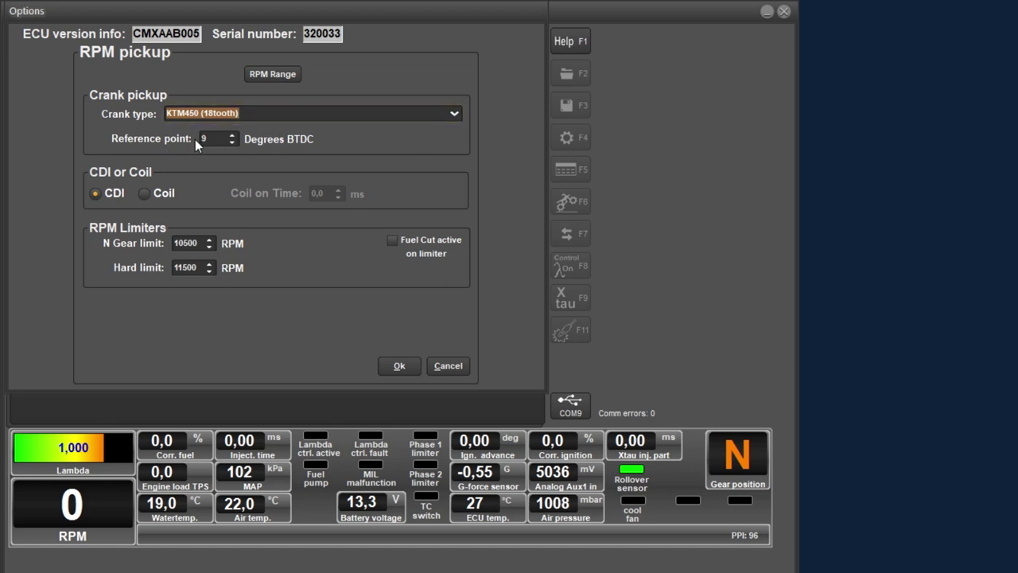
pyautogui.click(453, 116)
pyautogui.click(280, 142)
pyautogui.click(454, 115)
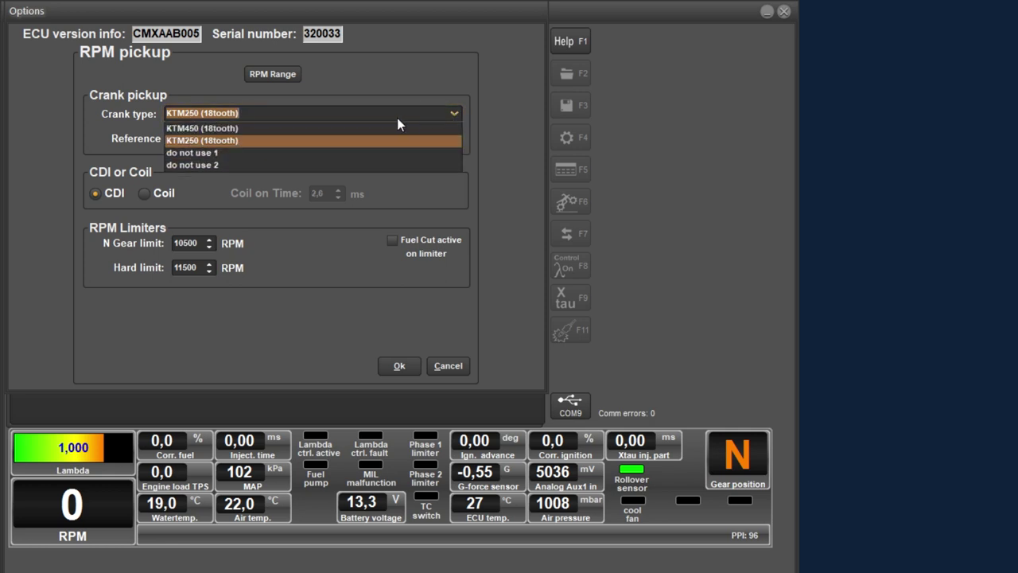
pyautogui.click(313, 129)
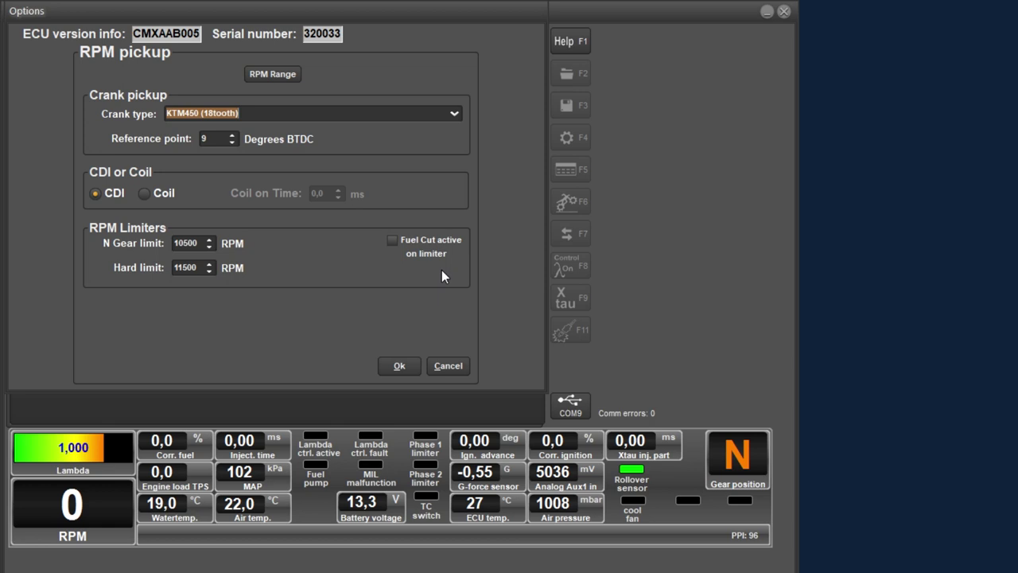
# - Leave RPM pickup without saving and go to the Sensor calibration page
pyautogui.click(447, 365)
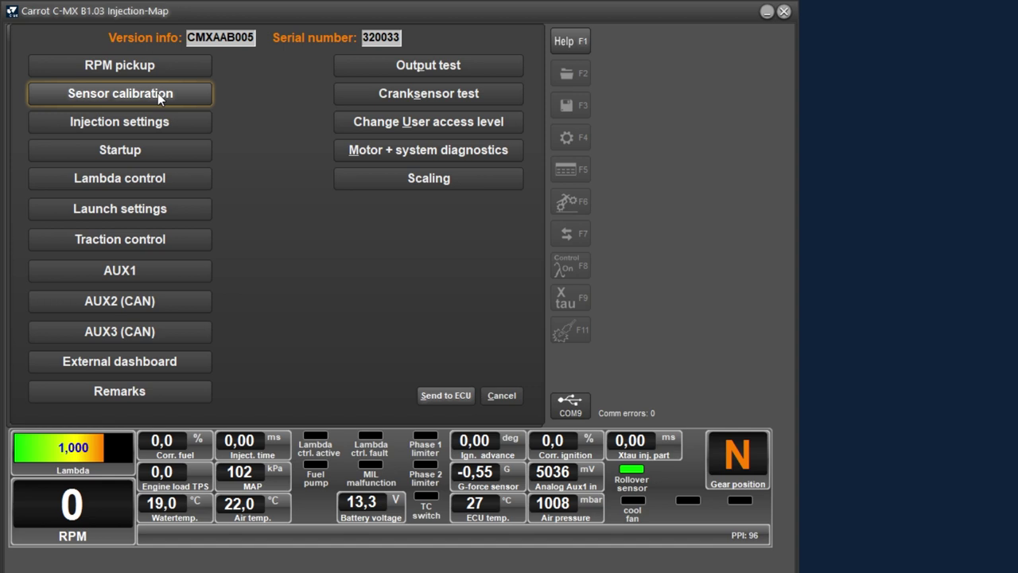
pyautogui.click(112, 100)
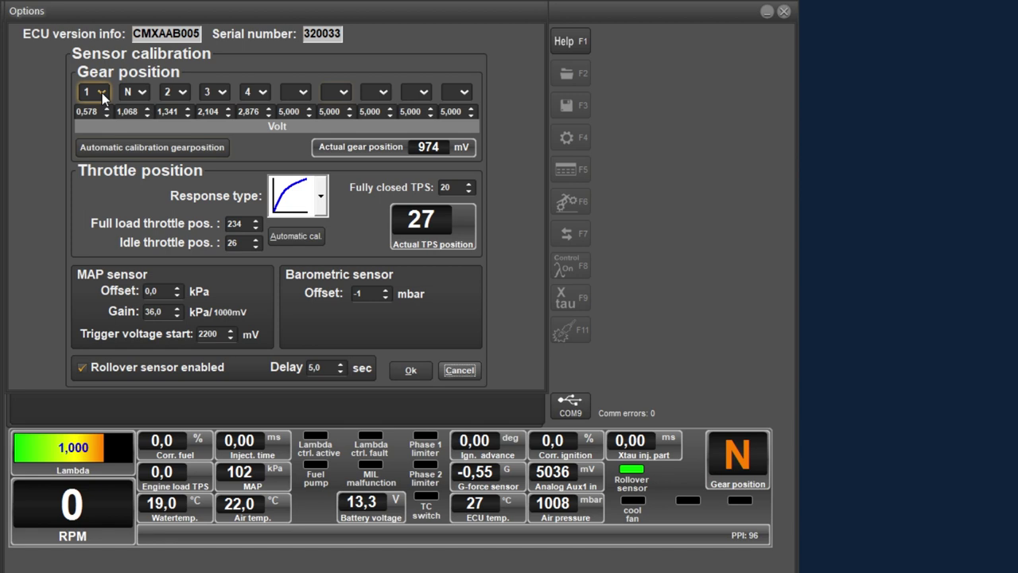
# - Review the gear voltages (0,578–2,876 V) and start automatic gear position calibration
pyautogui.scroll(-5, 91, 112)
pyautogui.scroll(5, 93, 116)
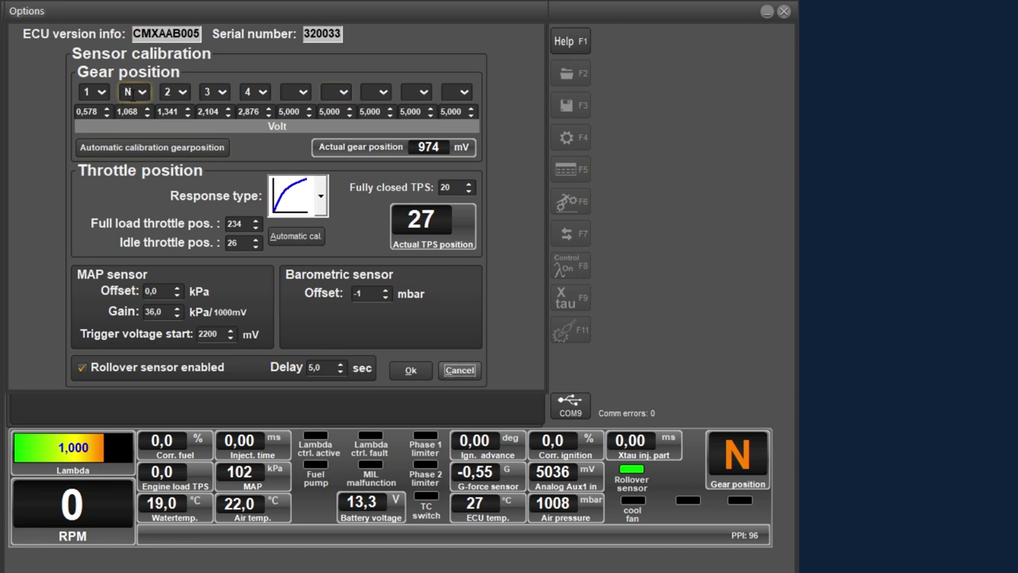
pyautogui.hotkey('shift', 'Tab')
pyautogui.press('Tab')
pyautogui.click(184, 152)
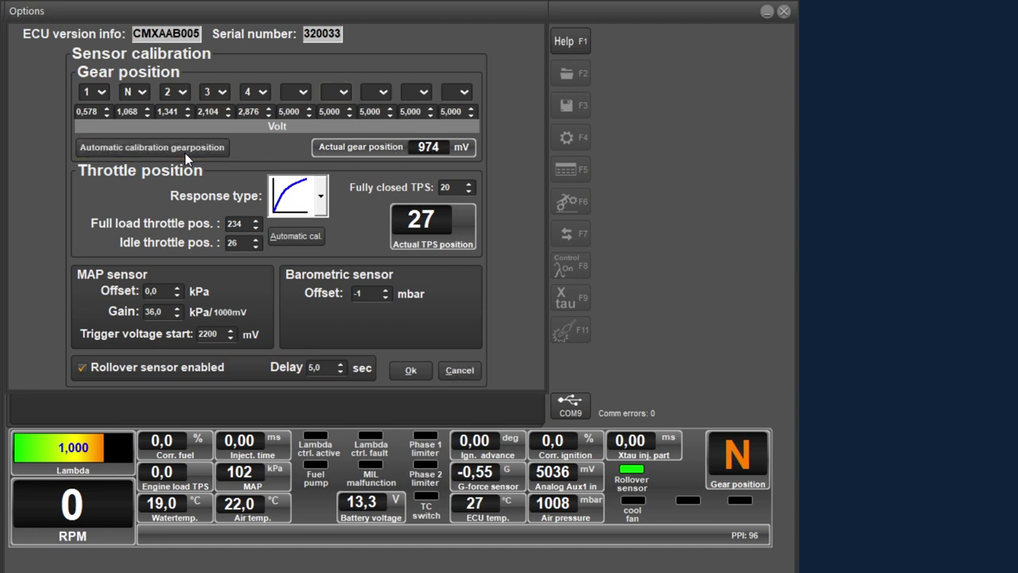
# - Confirm the gear 1 and neutral calibration prompts, then list the throttle Response type options
pyautogui.moveTo(448, 310); pyautogui.dragTo(388, 280)
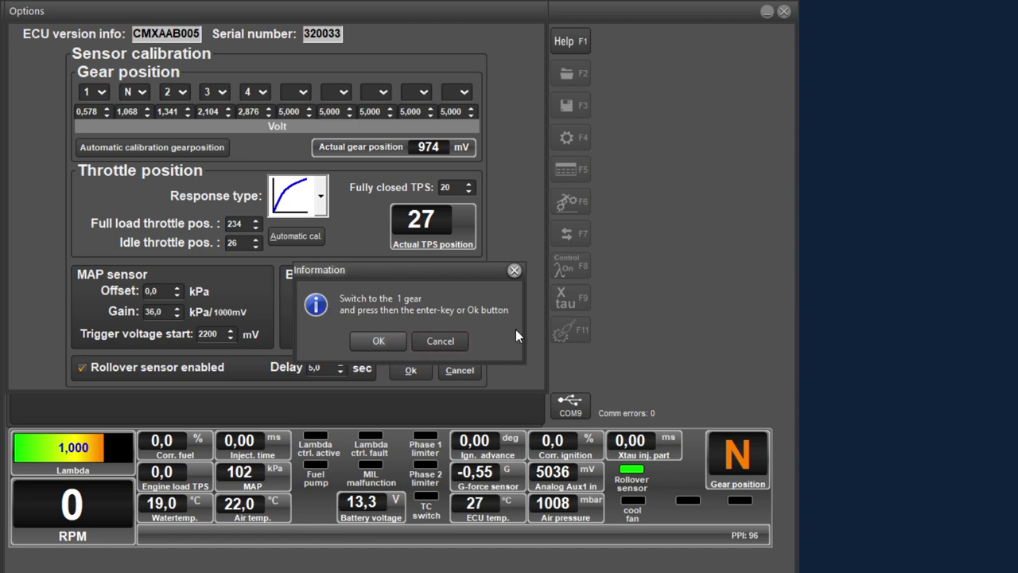
pyautogui.click(381, 341)
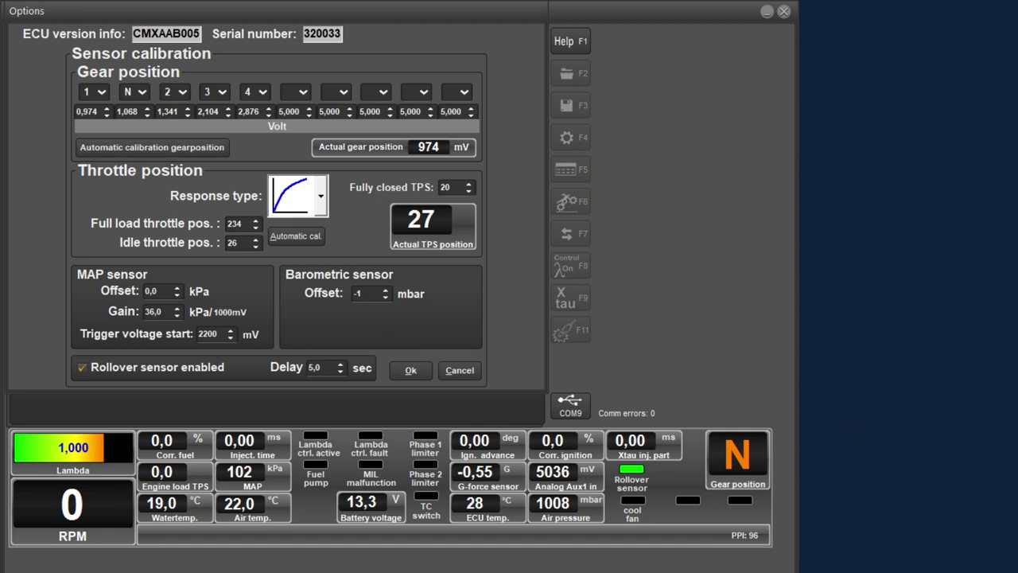
pyautogui.moveTo(947, 392); pyautogui.dragTo(384, 208)
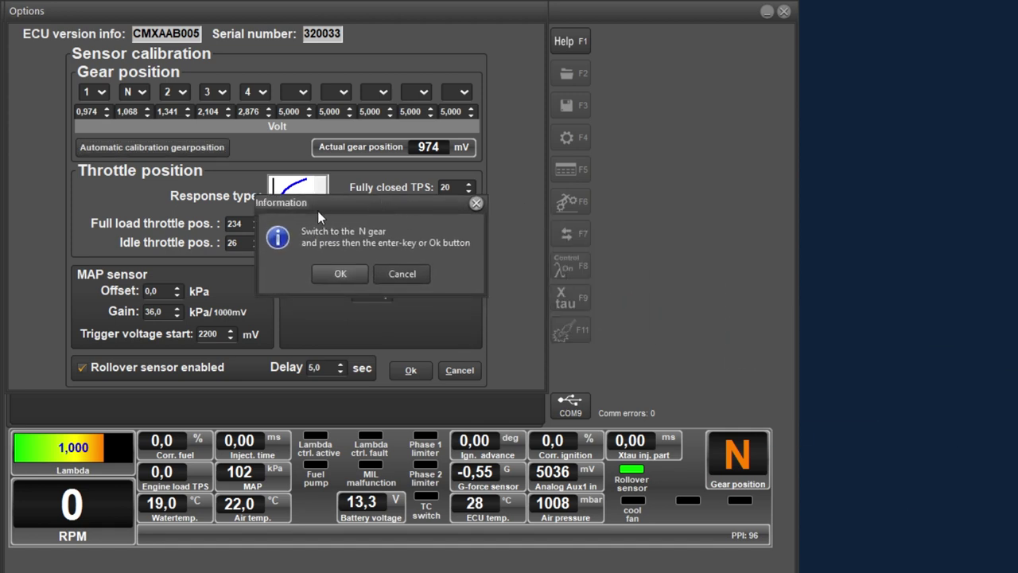
pyautogui.click(427, 278)
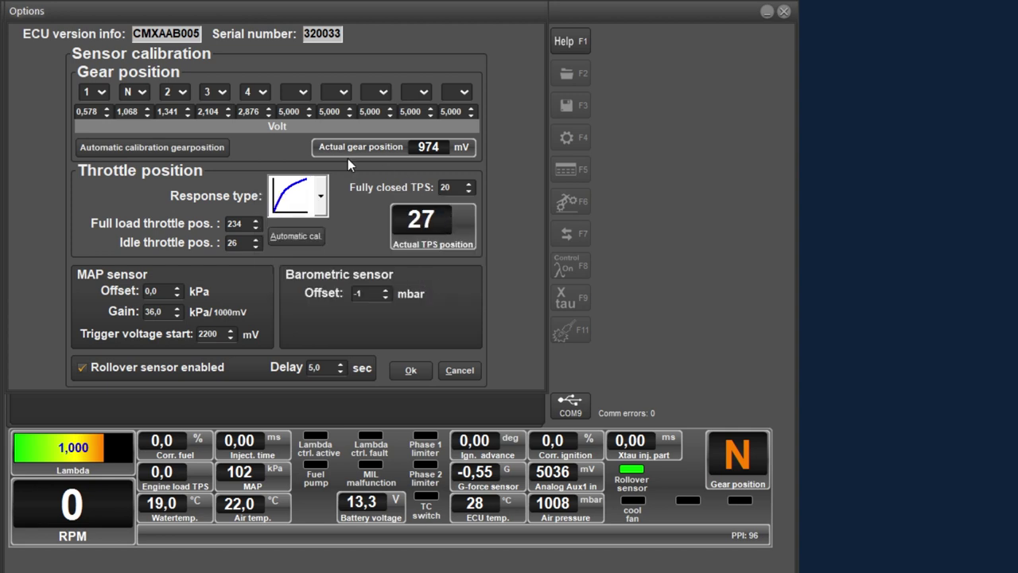
pyautogui.click(119, 148)
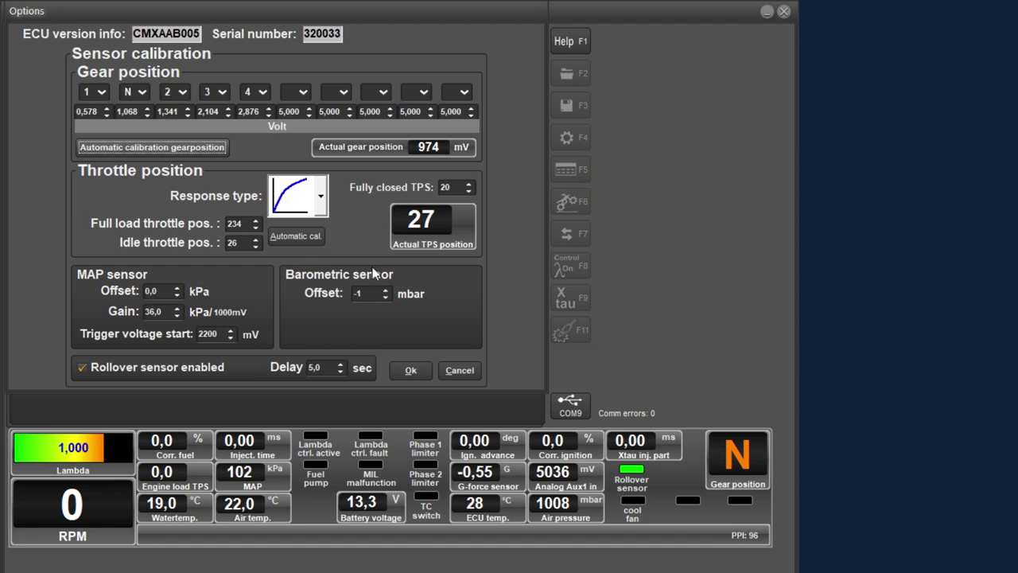
pyautogui.click(321, 197)
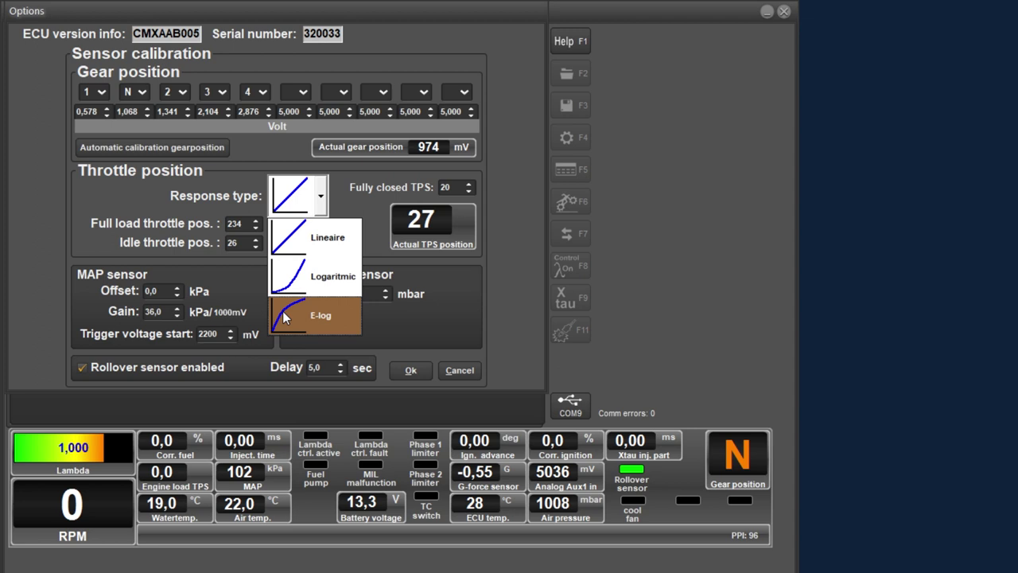
# - Pick E-log in the Response type dropdown, replacing the Lineaire curve
pyautogui.click(282, 311)
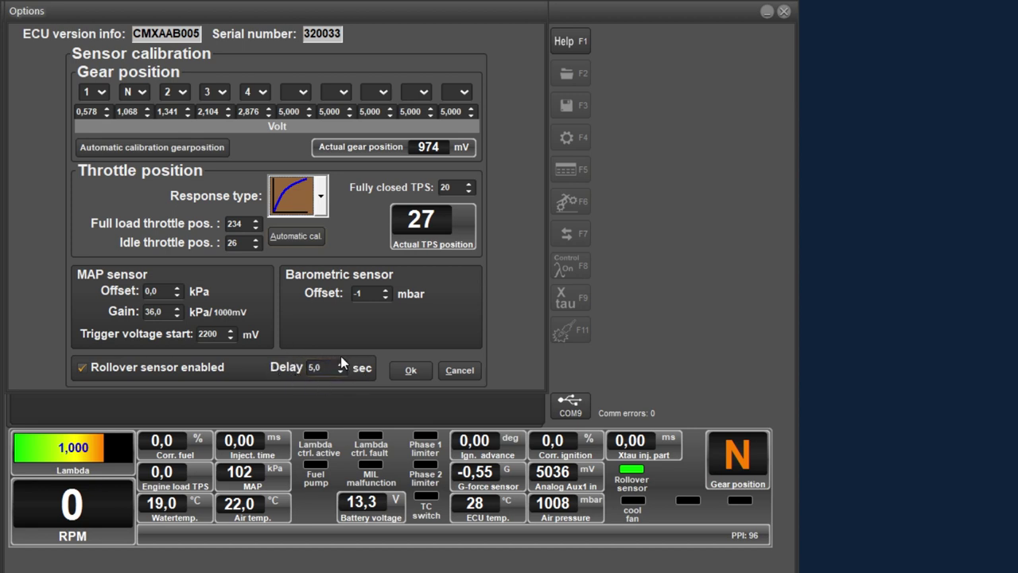
pyautogui.click(470, 364)
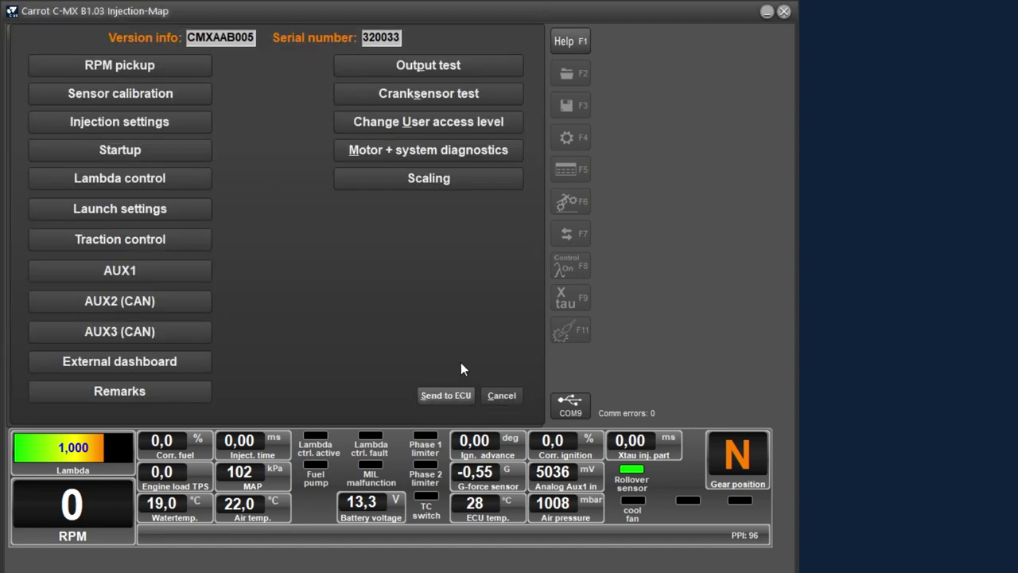
pyautogui.click(152, 122)
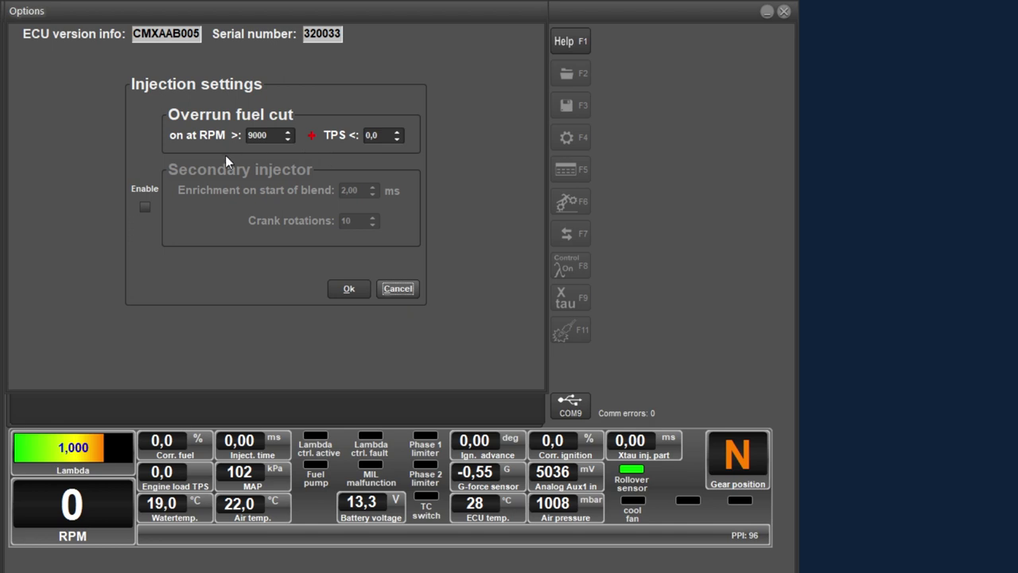
pyautogui.click(269, 137)
pyautogui.click(374, 137)
pyautogui.click(144, 208)
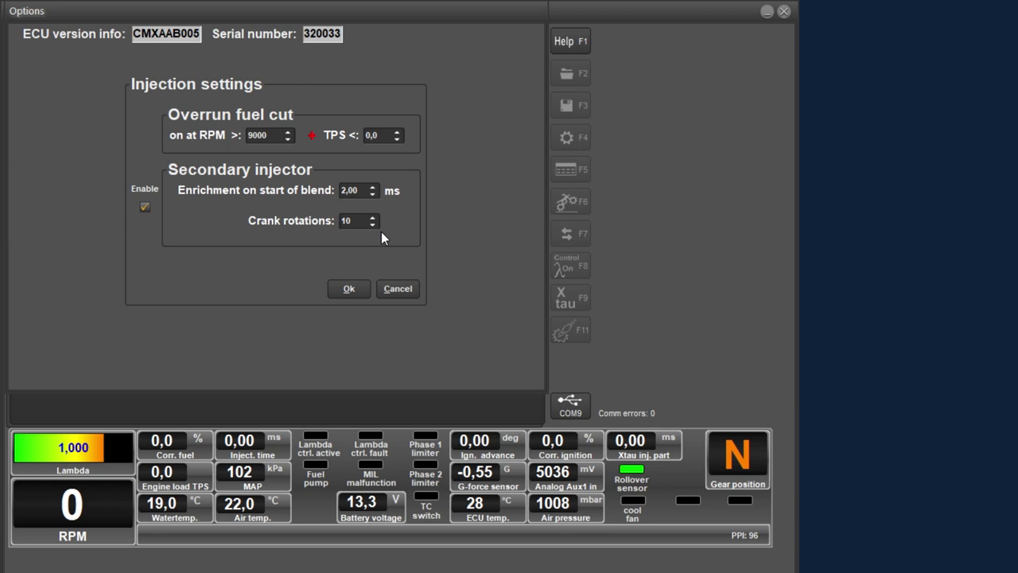
pyautogui.click(145, 208)
# - Cancel Injection settings, open Startup options, and select the 65 °C water temperature enrichment value
pyautogui.click(395, 289)
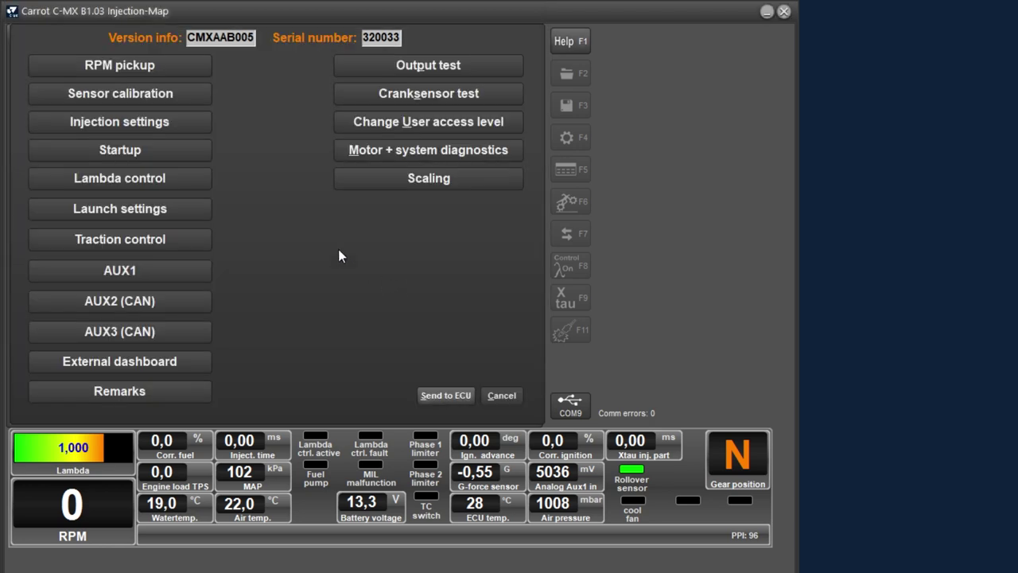
pyautogui.click(174, 151)
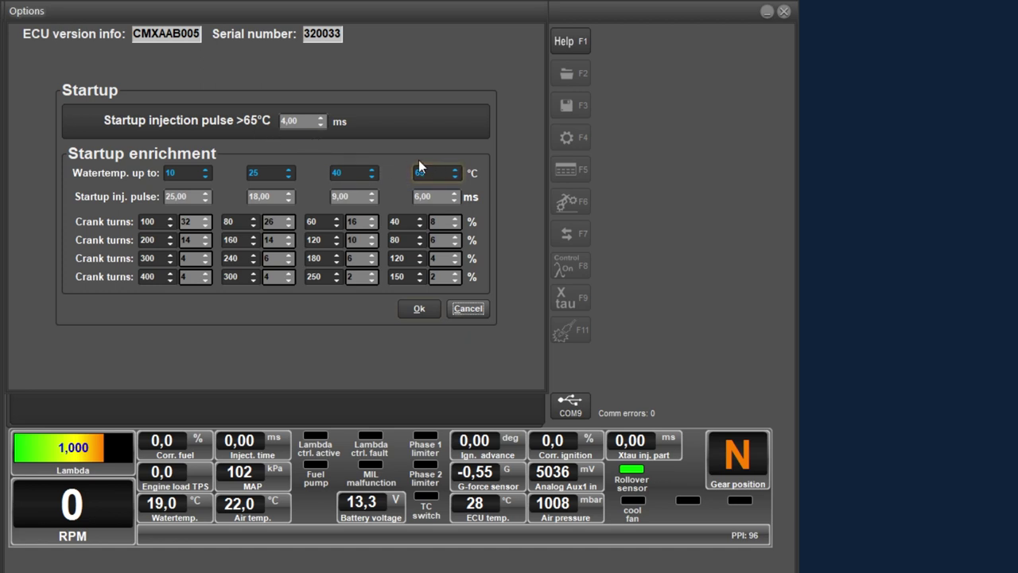
pyautogui.click(455, 167)
pyautogui.click(256, 174)
pyautogui.click(148, 274)
# - Cancel Startup, open Lambda control, and list the lambda controller types
pyautogui.click(458, 308)
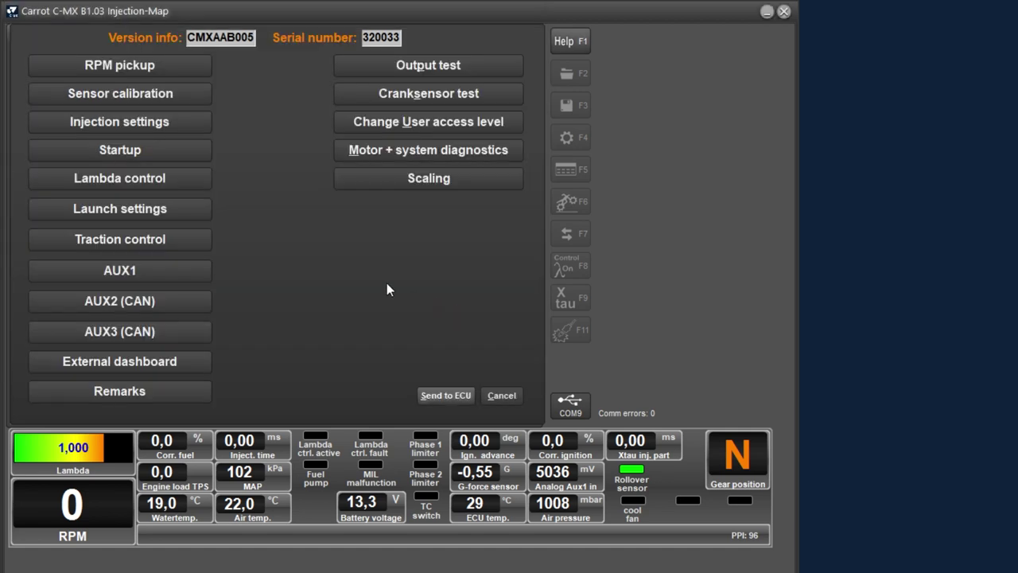
pyautogui.click(187, 182)
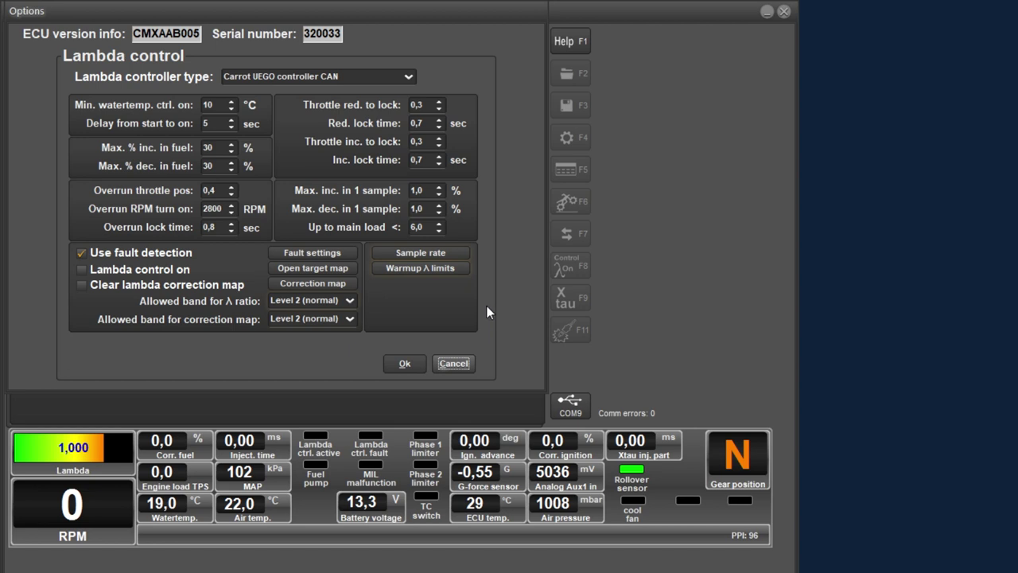
pyautogui.click(406, 79)
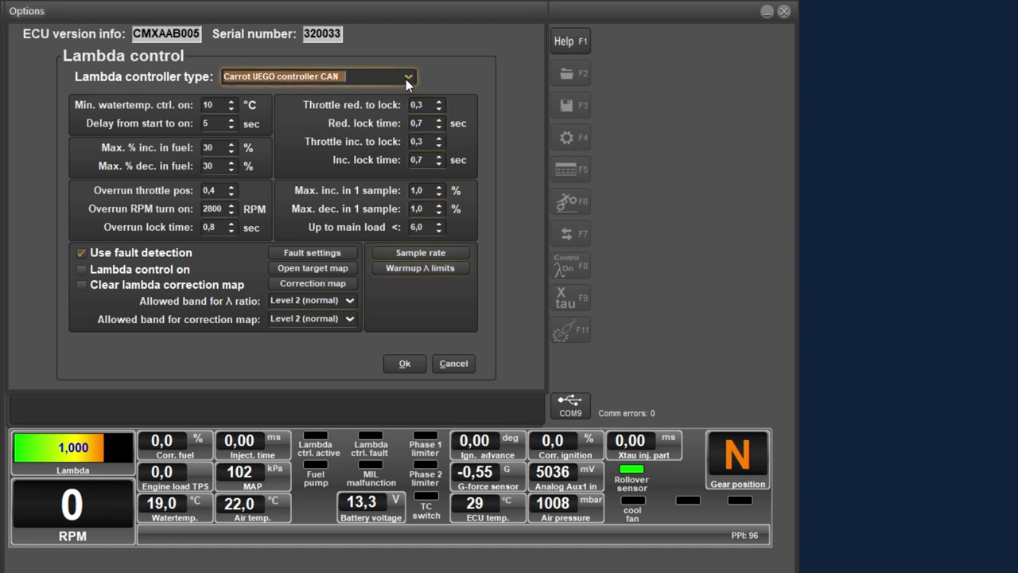
pyautogui.click(225, 105)
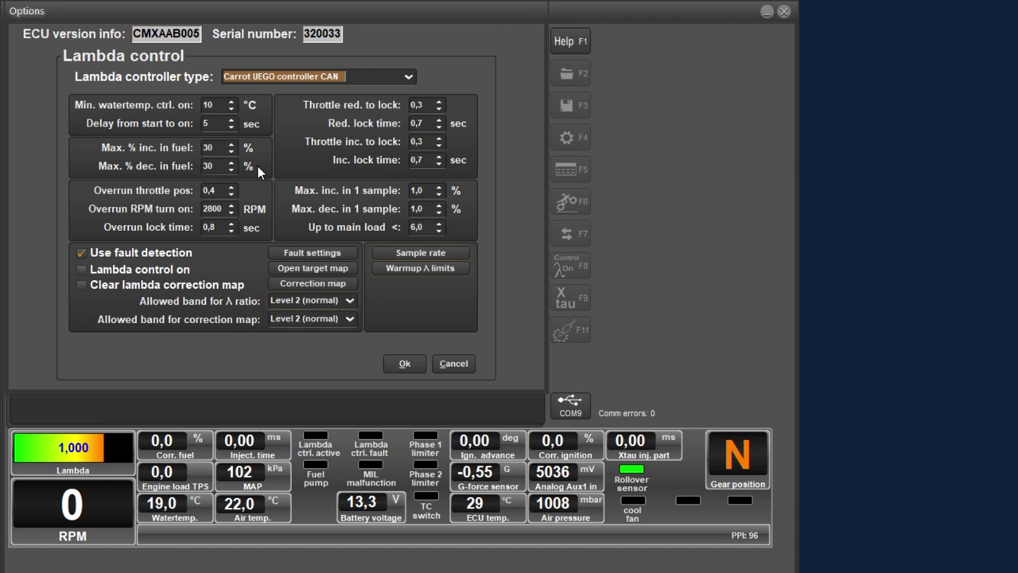
# - Step the maximum percent fuel increase up, then back down to 30
pyautogui.click(231, 145)
pyautogui.click(231, 145)
pyautogui.click(231, 144)
pyautogui.click(231, 145)
pyautogui.click(231, 145)
pyautogui.click(231, 145)
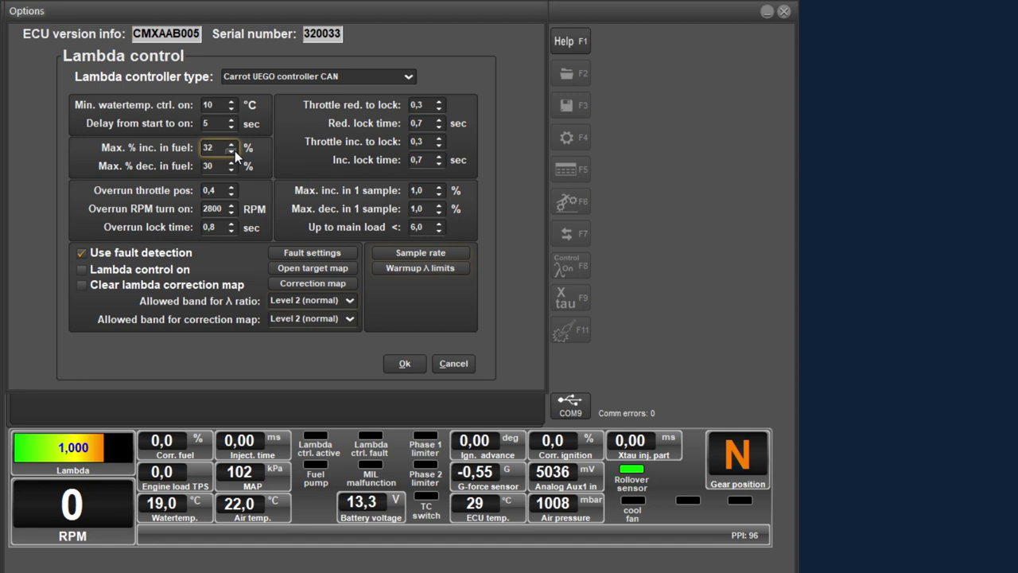
pyautogui.click(232, 152)
pyautogui.click(231, 151)
# - Check the overrun throttle position and the 0,7 sec Red. and Inc. lock times
pyautogui.click(223, 191)
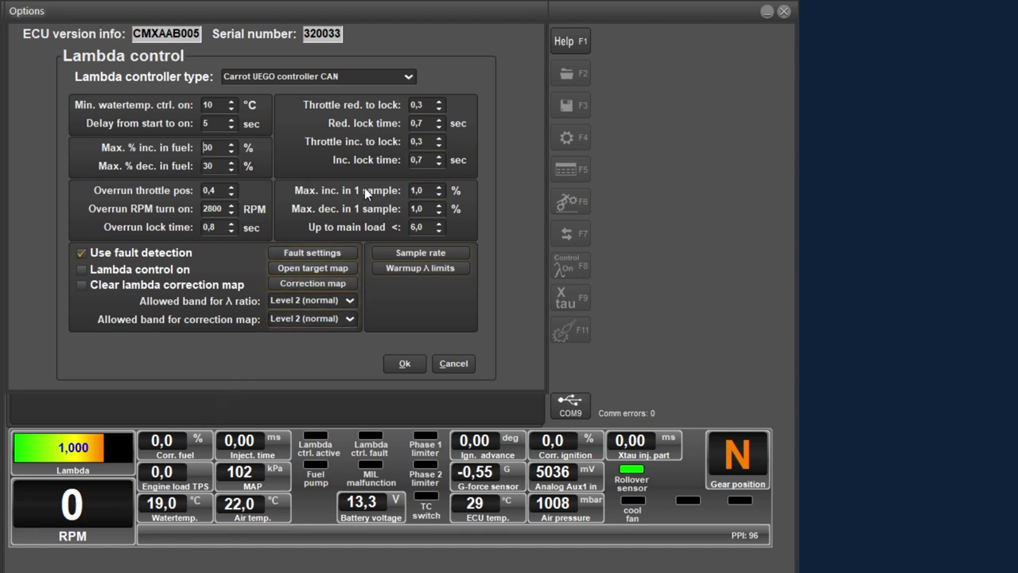
pyautogui.click(422, 123)
pyautogui.click(427, 159)
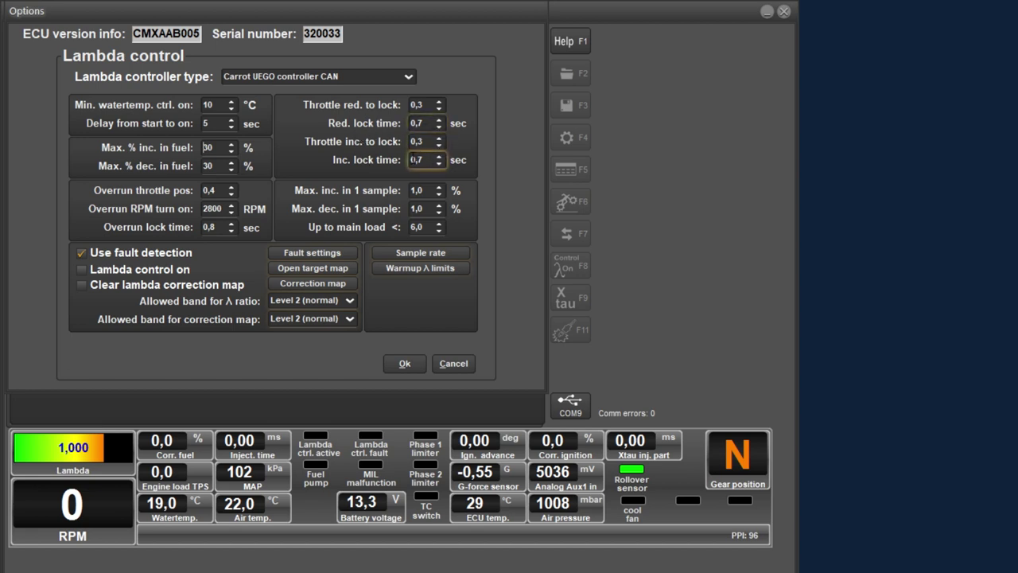